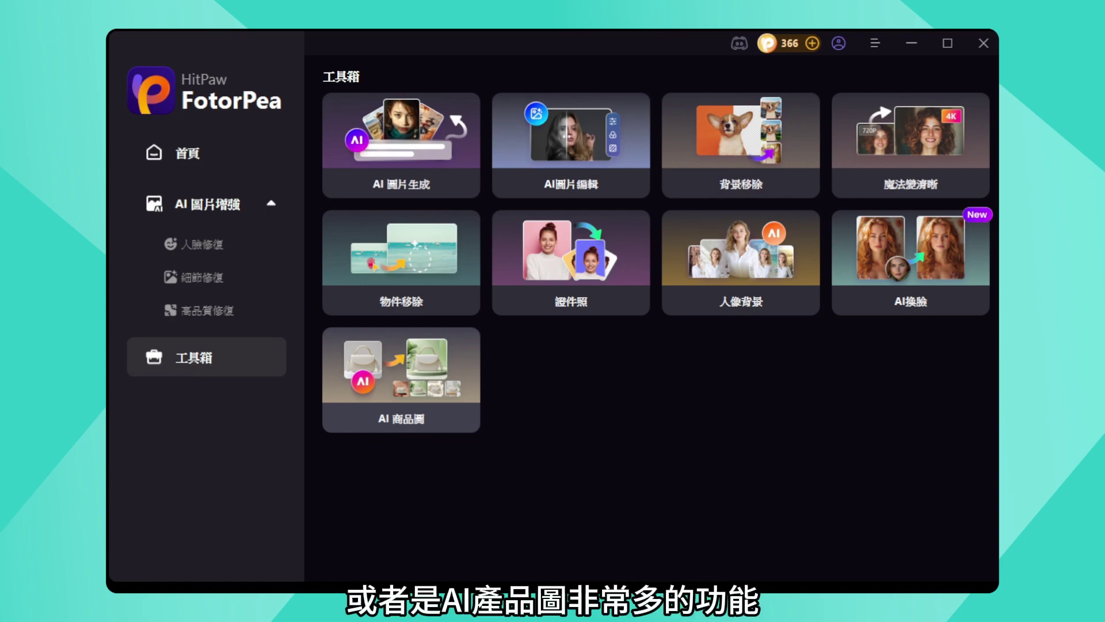
# Step: Load the torn old portrait from the home page and set super-resolution to 8X
pyautogui.click(225, 148)
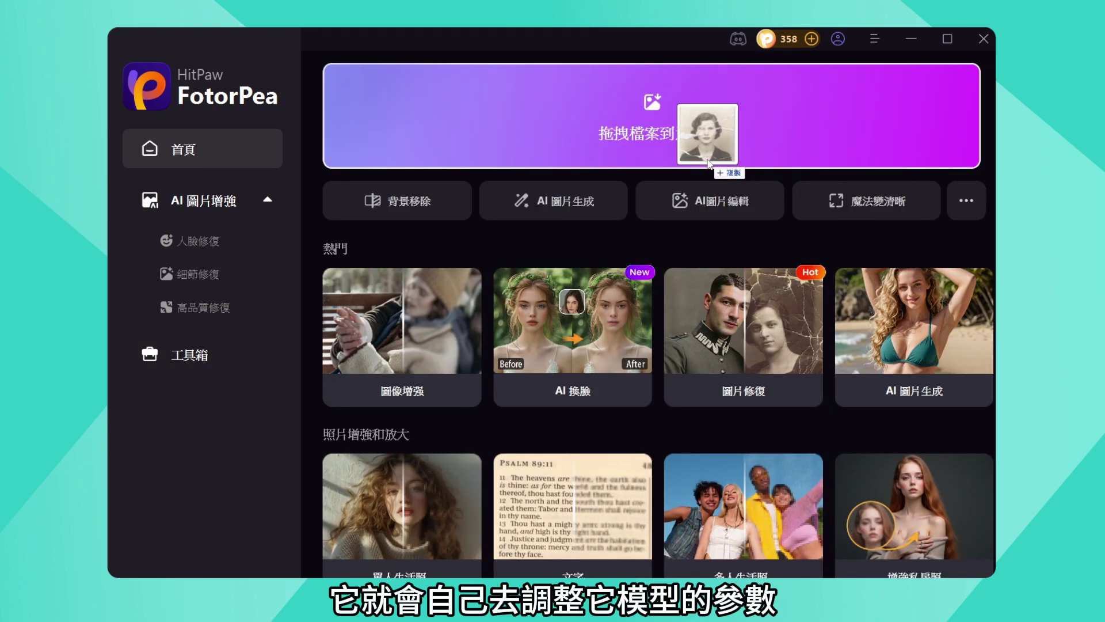
pyautogui.moveTo(752, 143); pyautogui.dragTo(685, 159)
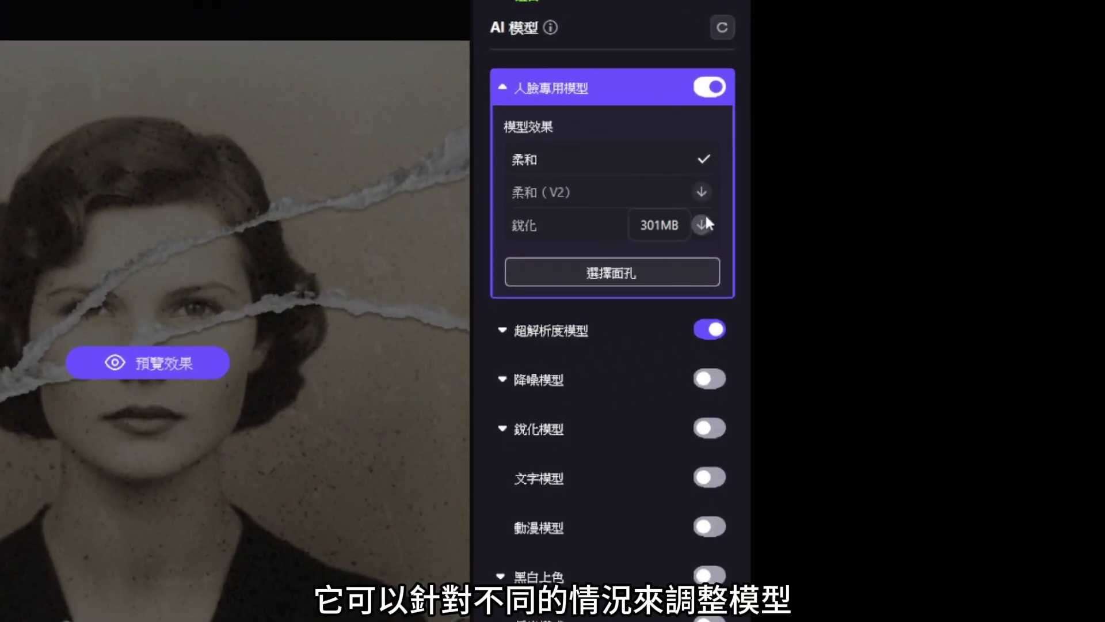
pyautogui.click(544, 326)
pyautogui.click(696, 203)
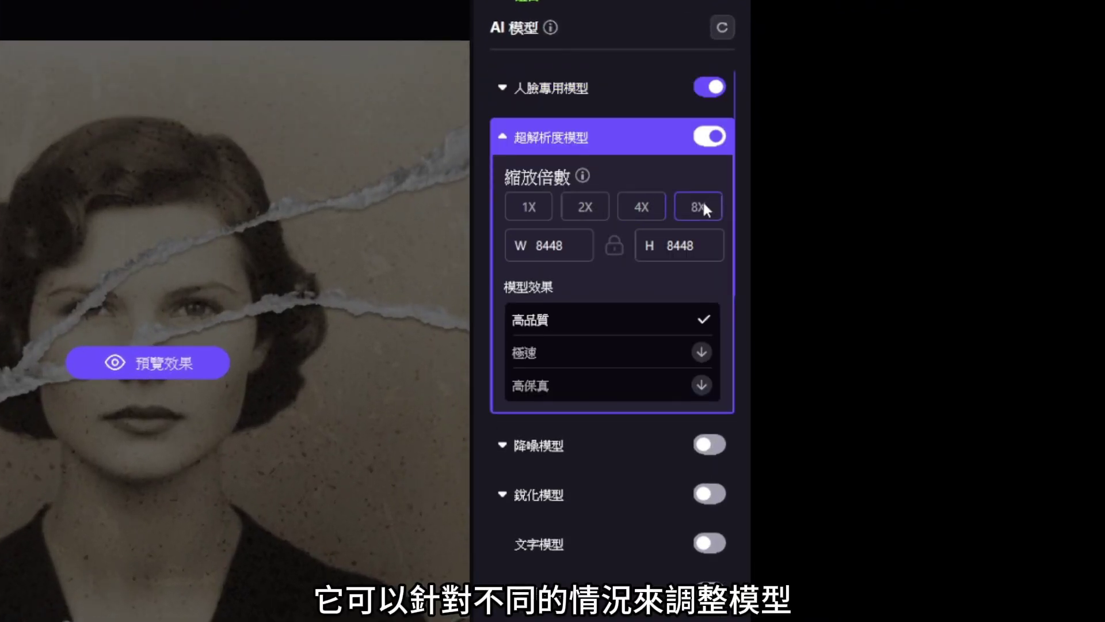
pyautogui.click(701, 352)
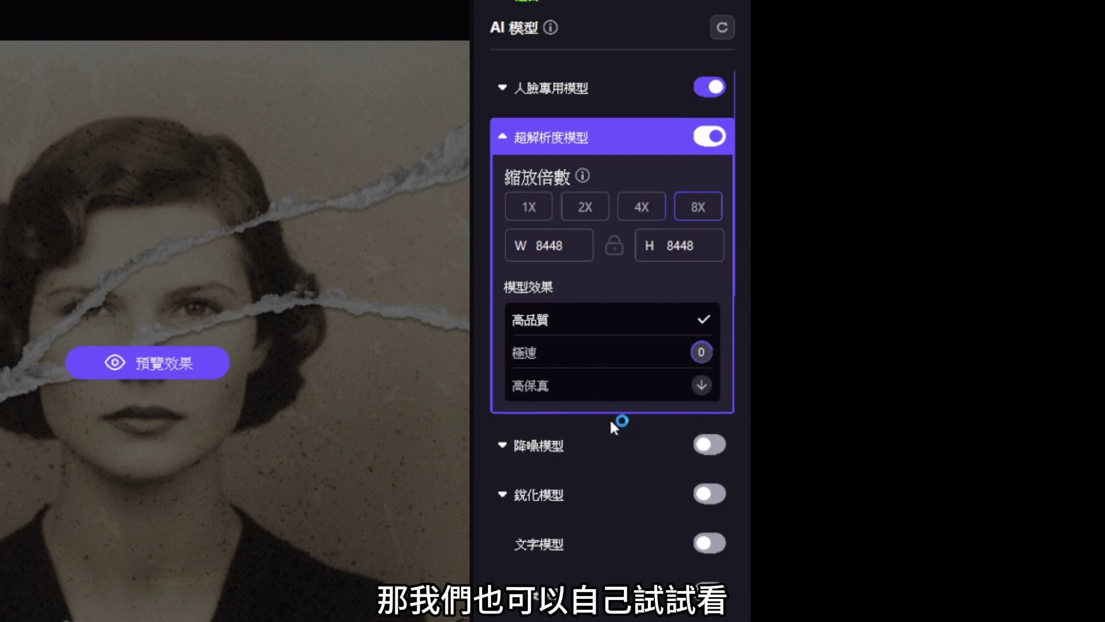
# Step: Add noise reduction, sharpening, colorization, scratch repair and colour correction, then open 修復與上色
pyautogui.click(569, 449)
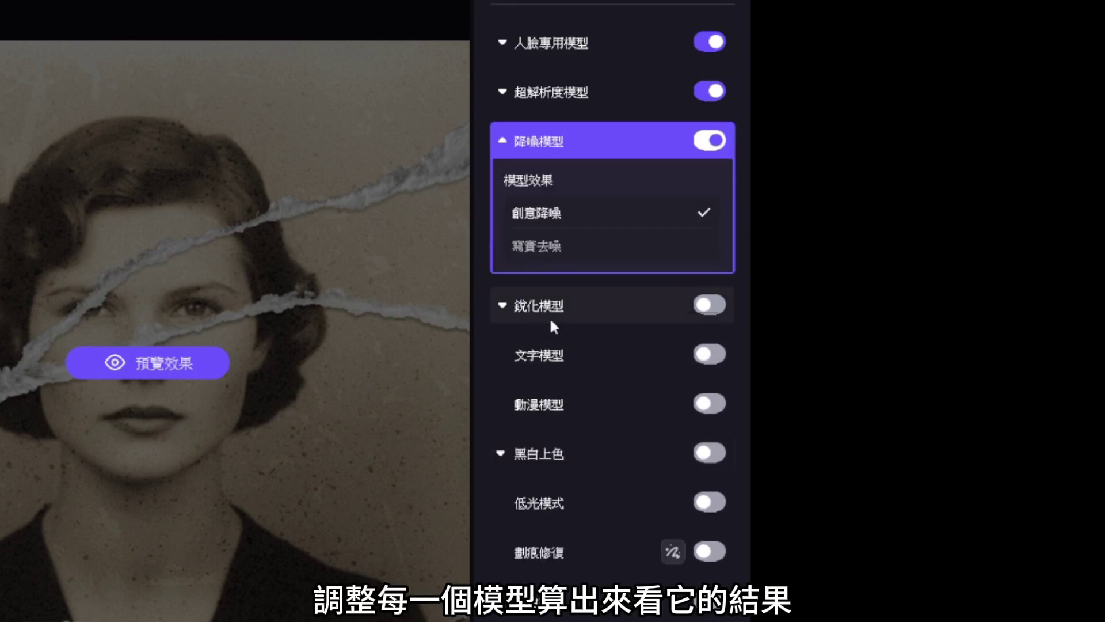
pyautogui.click(539, 306)
pyautogui.click(551, 492)
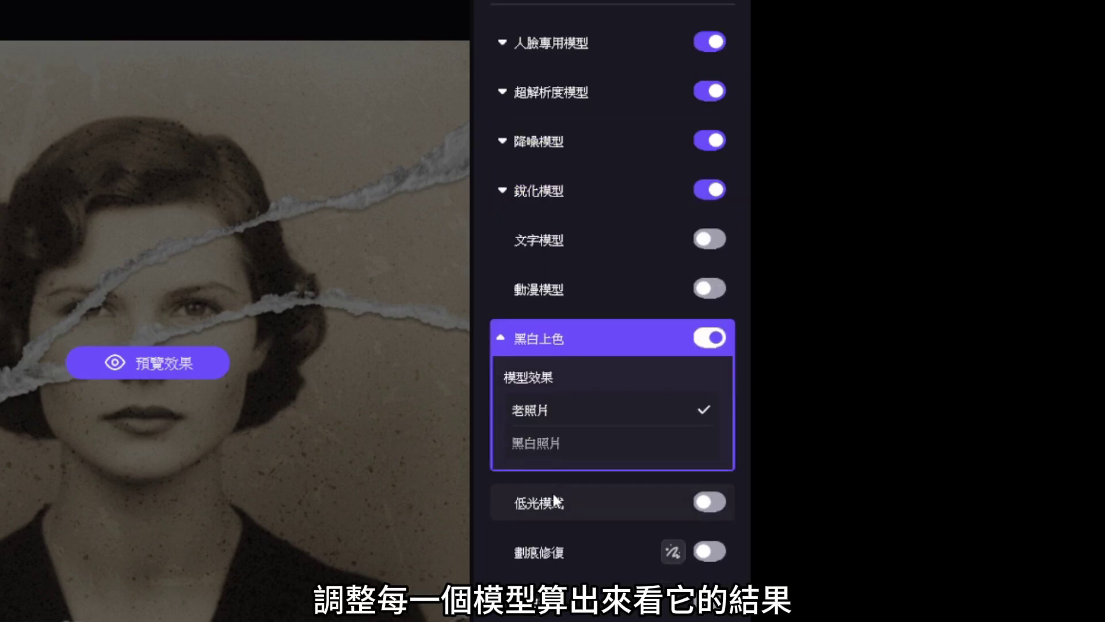
pyautogui.click(534, 330)
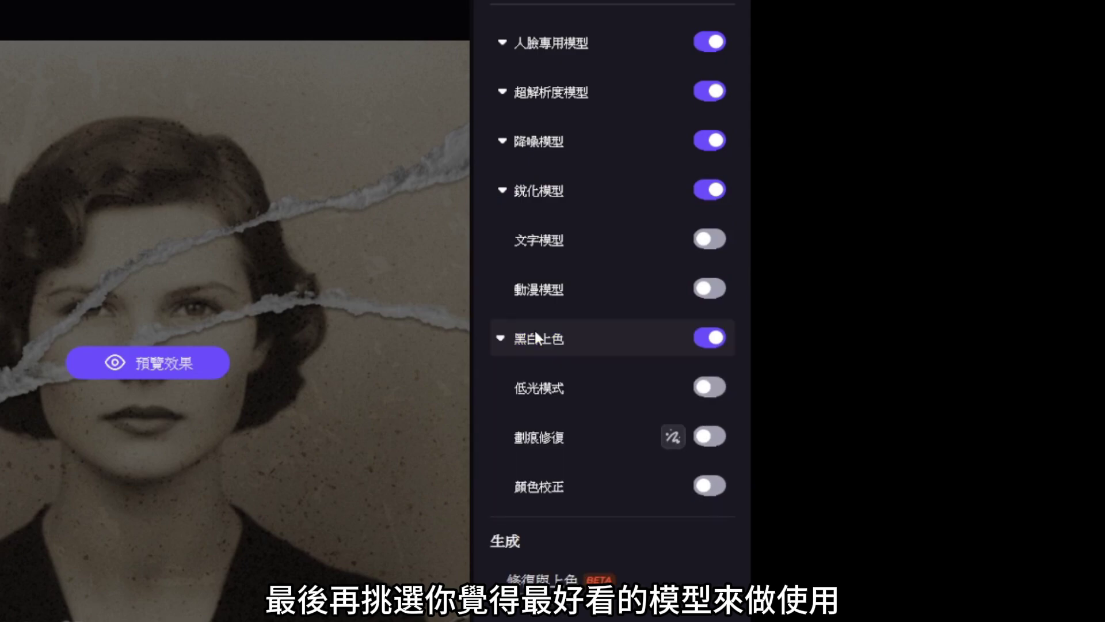
pyautogui.click(709, 437)
pyautogui.click(709, 486)
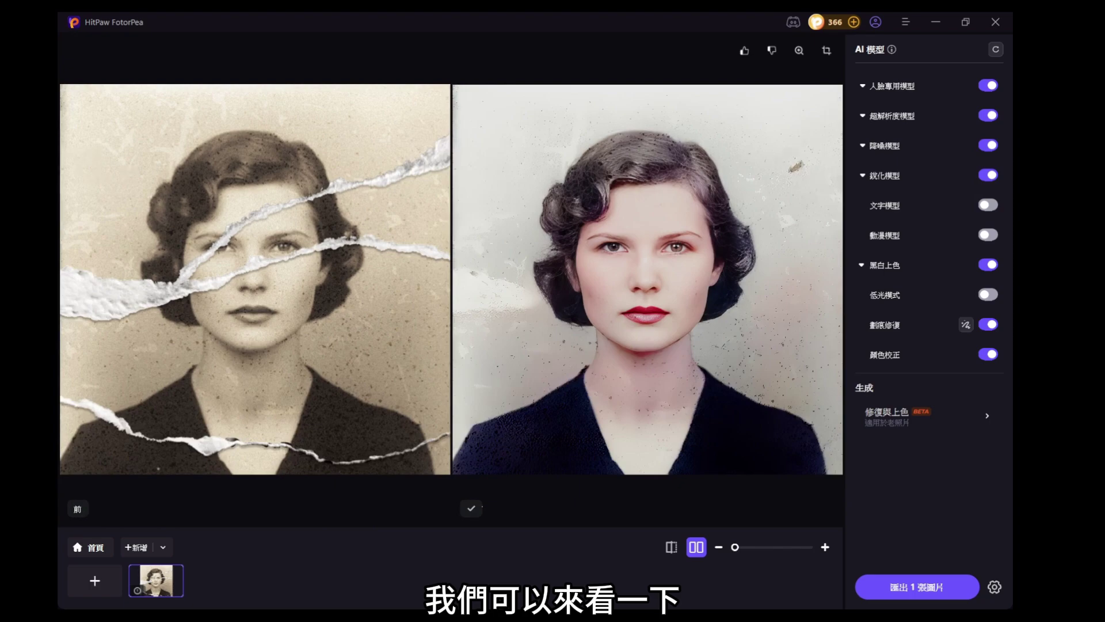
pyautogui.scroll(5, 302, 254)
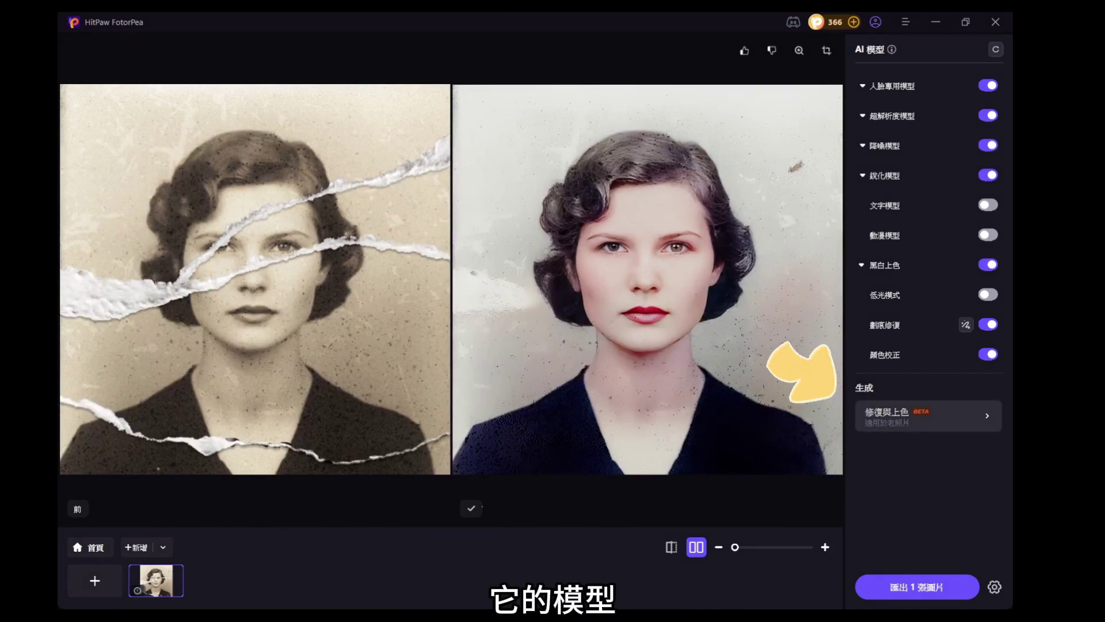
pyautogui.click(929, 417)
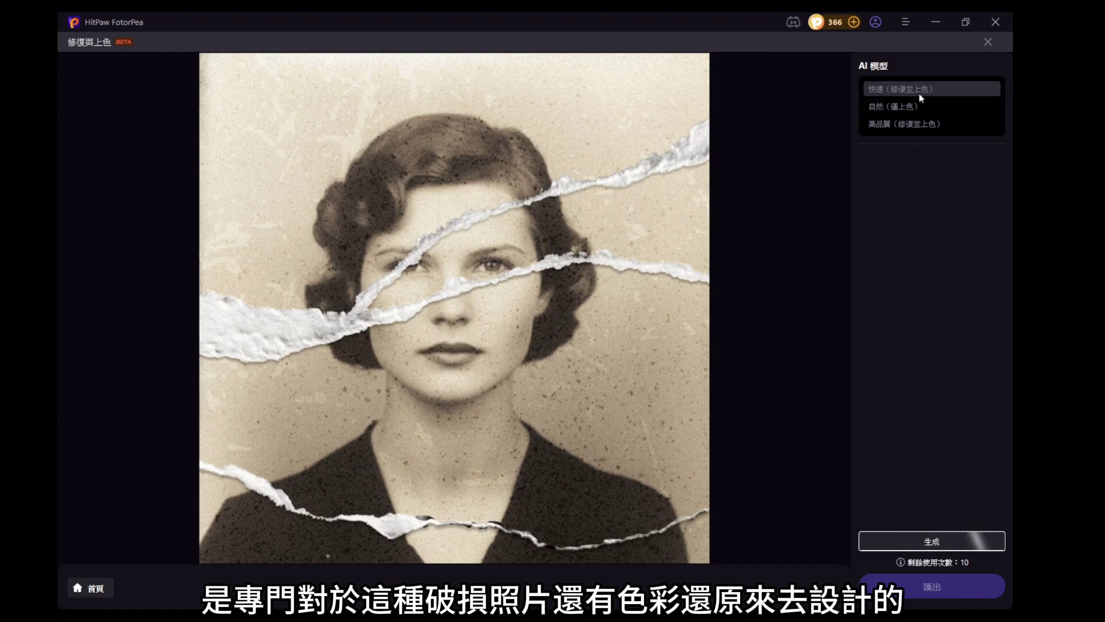
# Step: Regenerate the portrait with the 高品質 model and an AI-written prompt
pyautogui.click(957, 127)
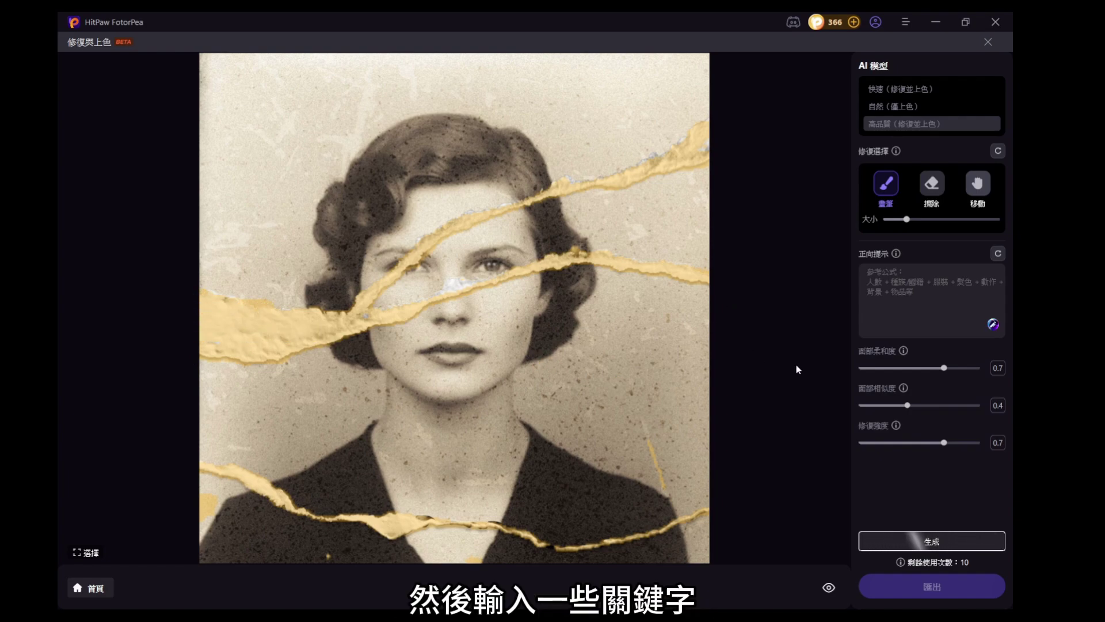
pyautogui.click(994, 324)
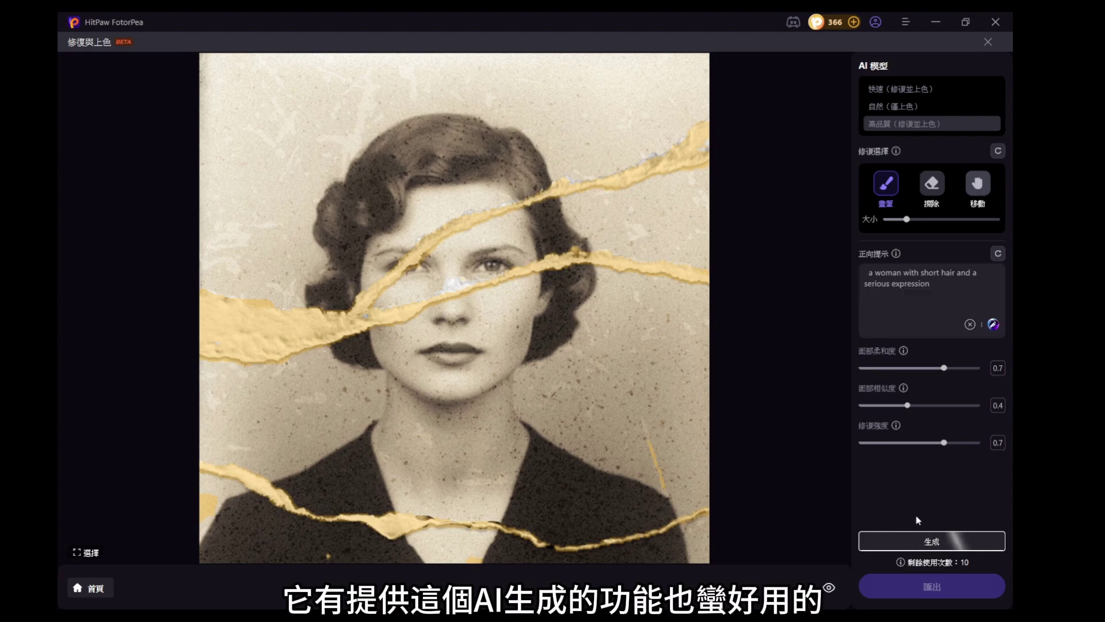
pyautogui.click(940, 542)
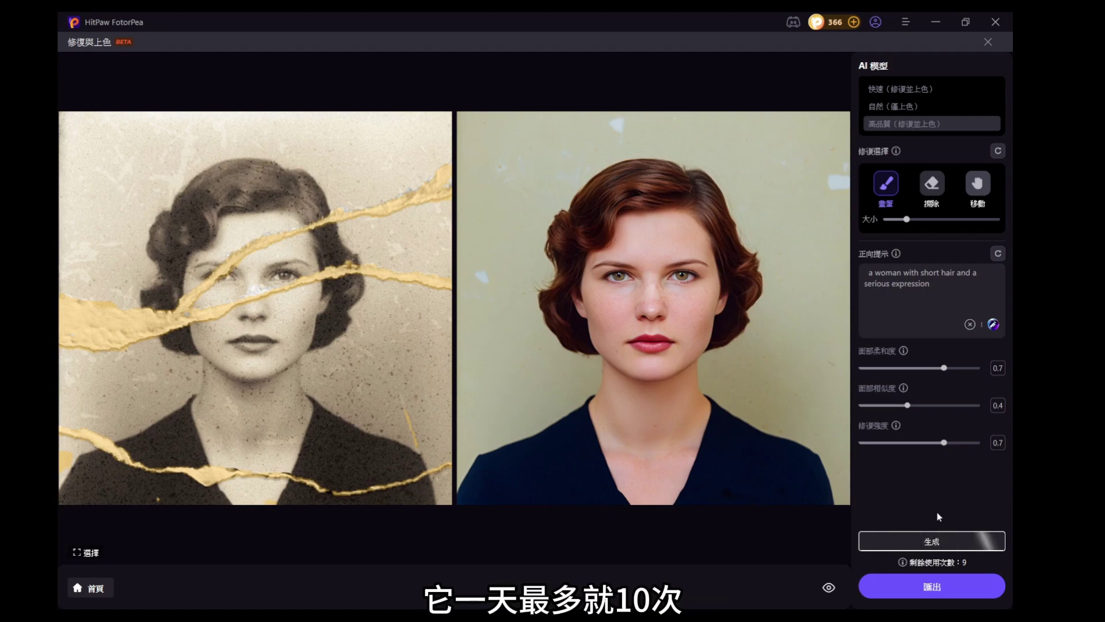
# Step: Zoom in and out to compare the colour portrait, then close the file browser
pyautogui.scroll(3, 640, 287)
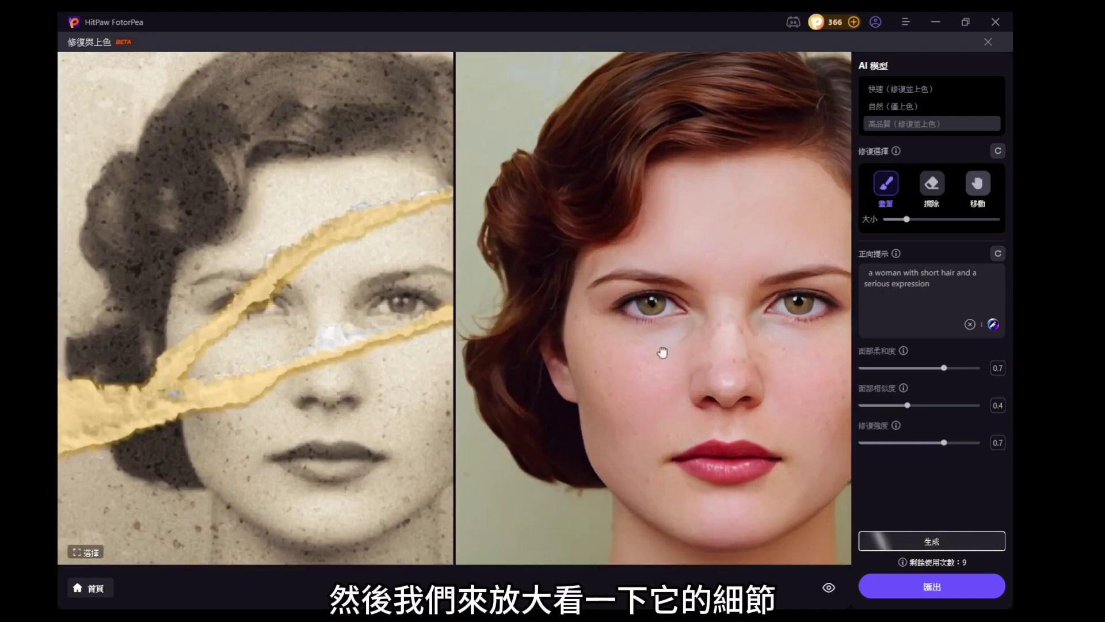
pyautogui.scroll(-2, 626, 300)
pyautogui.scroll(-2, 794, 463)
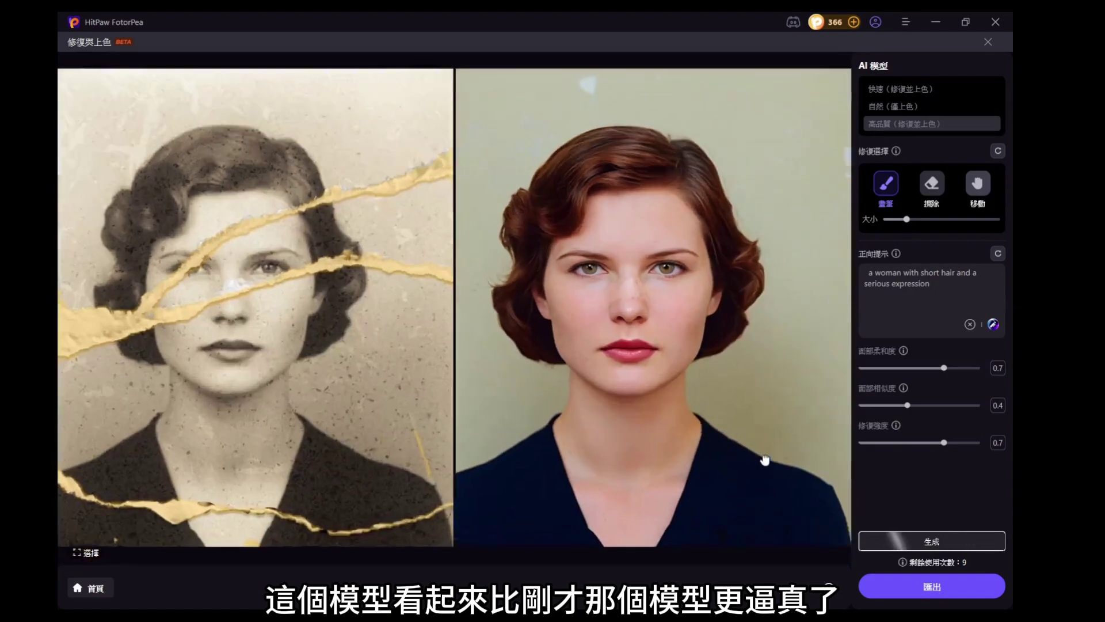
pyautogui.scroll(3, 764, 461)
pyautogui.scroll(1, 661, 328)
pyautogui.scroll(2, 673, 346)
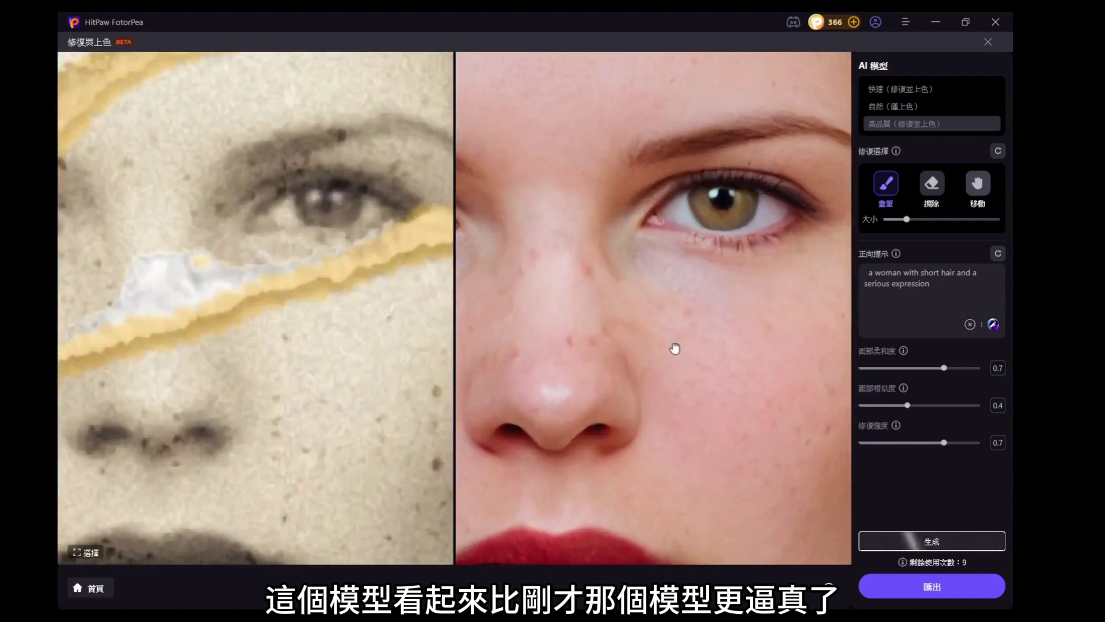
pyautogui.scroll(1, 675, 349)
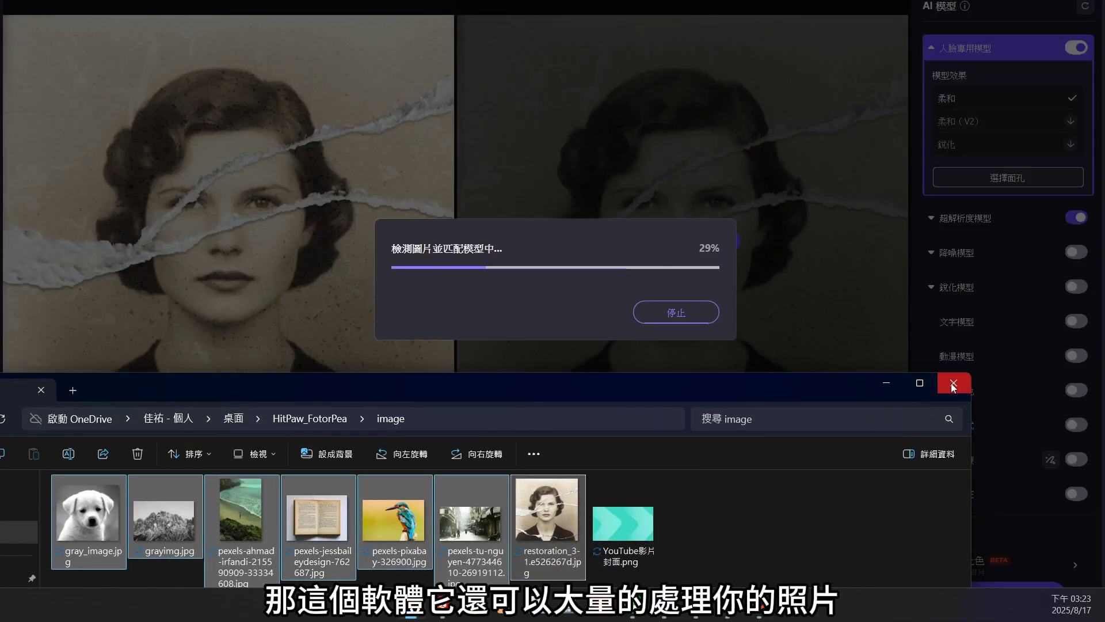
pyautogui.click(952, 384)
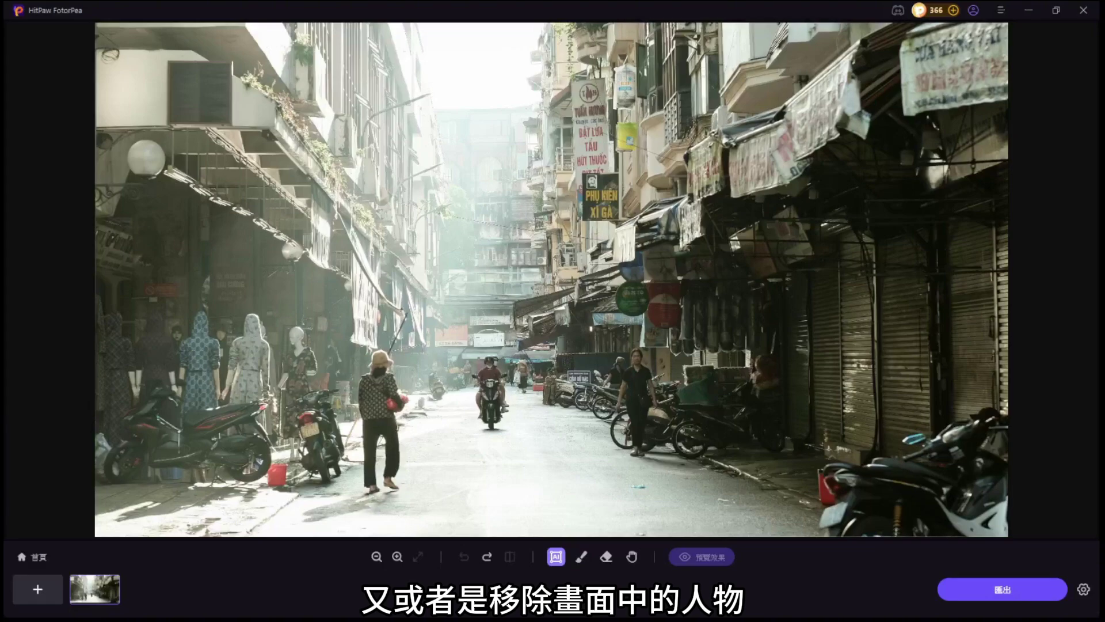
# Step: Mark the two walking women and the parked motorcycles, then erase them from the street
pyautogui.moveTo(352, 343); pyautogui.dragTo(410, 496)
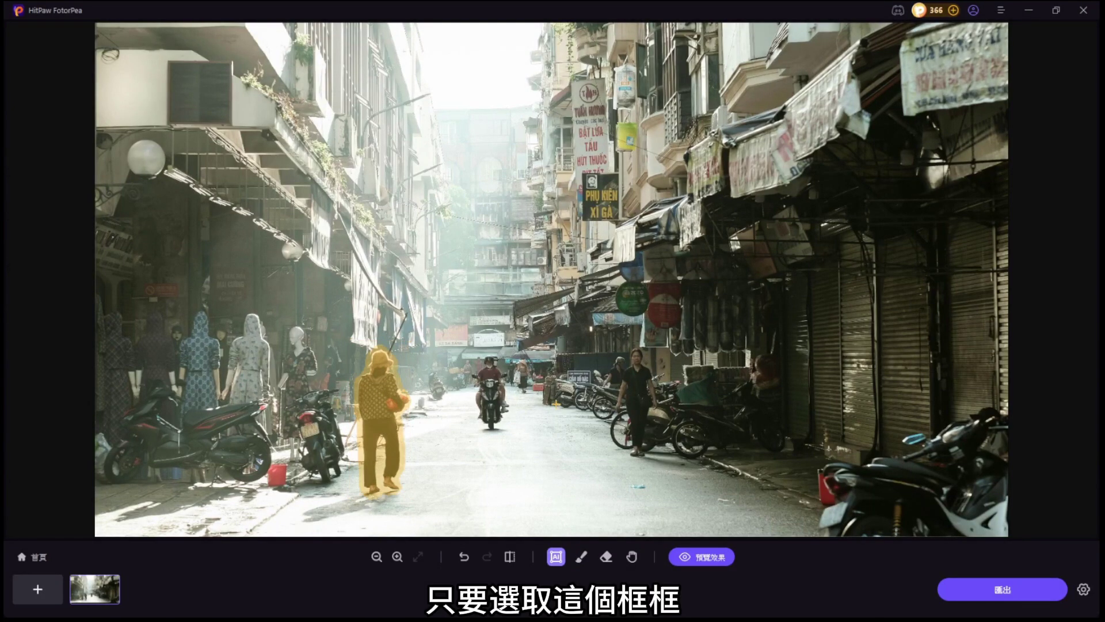
pyautogui.moveTo(600, 336); pyautogui.dragTo(666, 471)
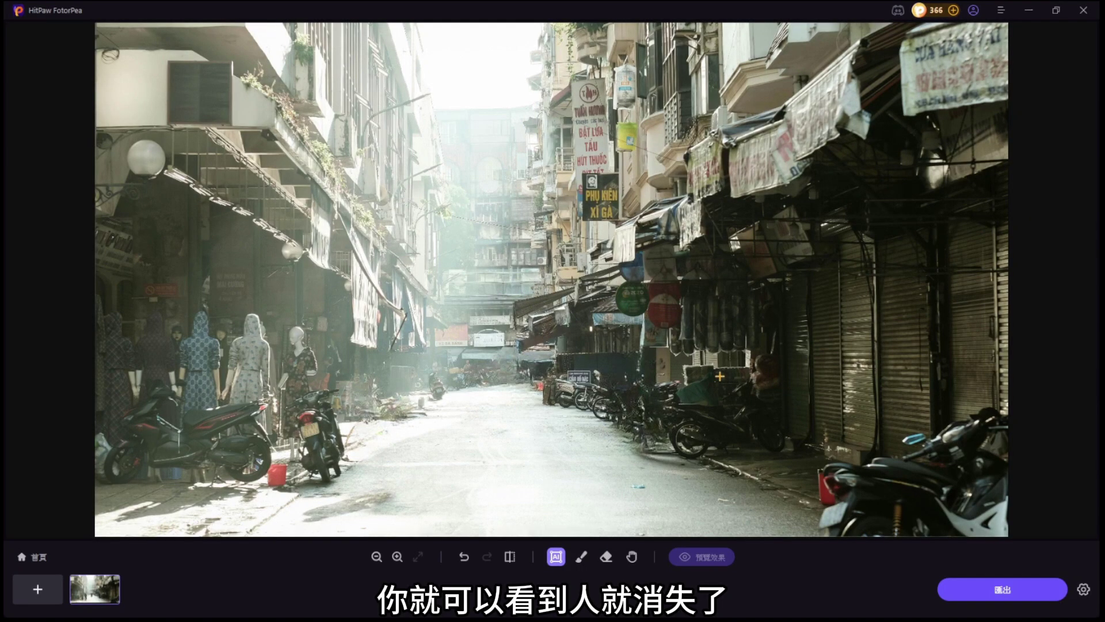
pyautogui.click(293, 403)
pyautogui.click(184, 438)
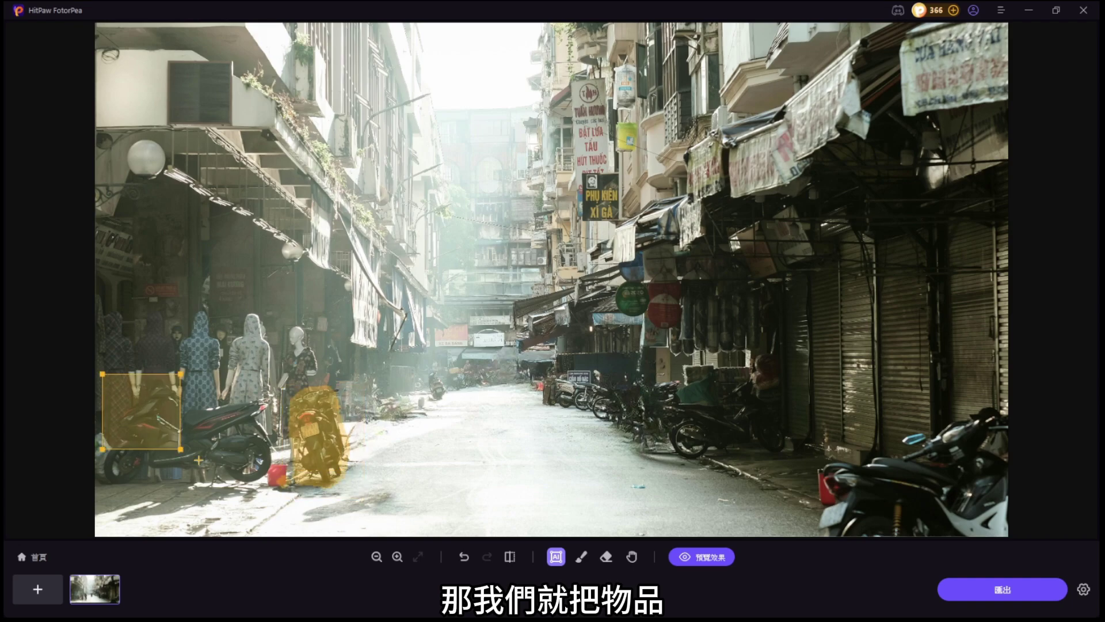
pyautogui.click(437, 385)
pyautogui.moveTo(543, 363); pyautogui.dragTo(828, 466)
pyautogui.moveTo(813, 407); pyautogui.dragTo(1007, 535)
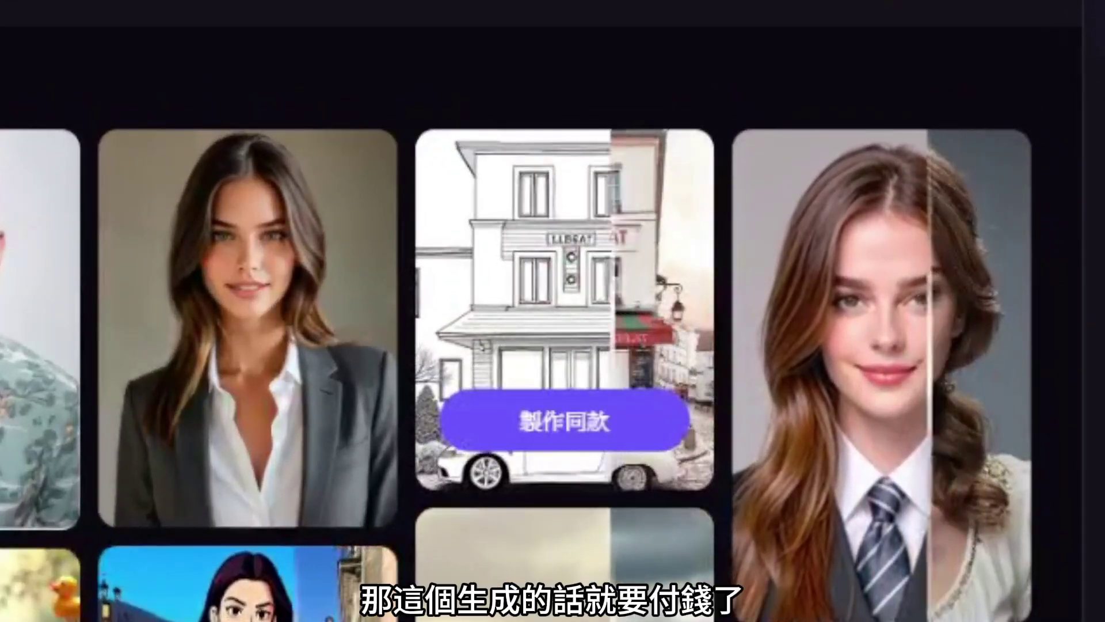
# Step: Generate kingfisher line sketches from the building template and view all four full size
pyautogui.click(564, 421)
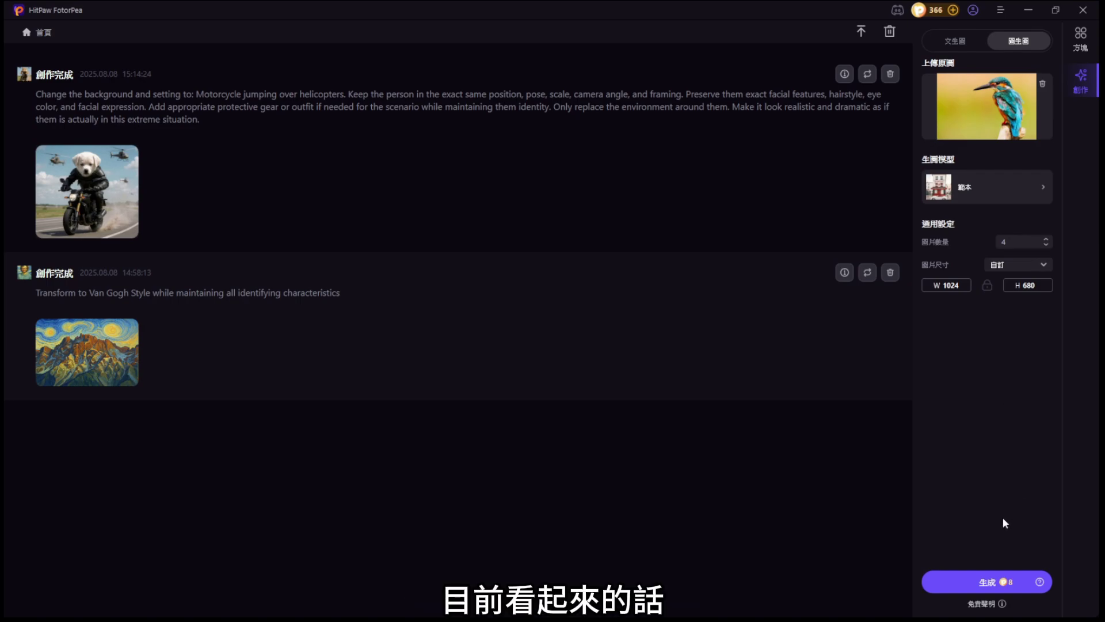
pyautogui.click(981, 583)
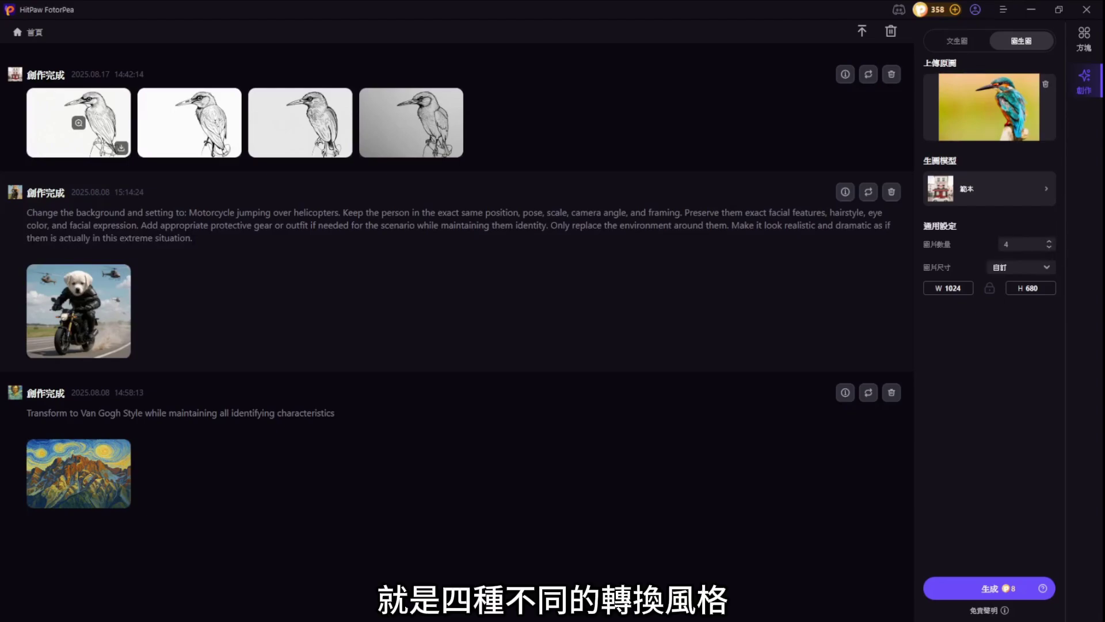
pyautogui.click(81, 122)
pyautogui.click(195, 270)
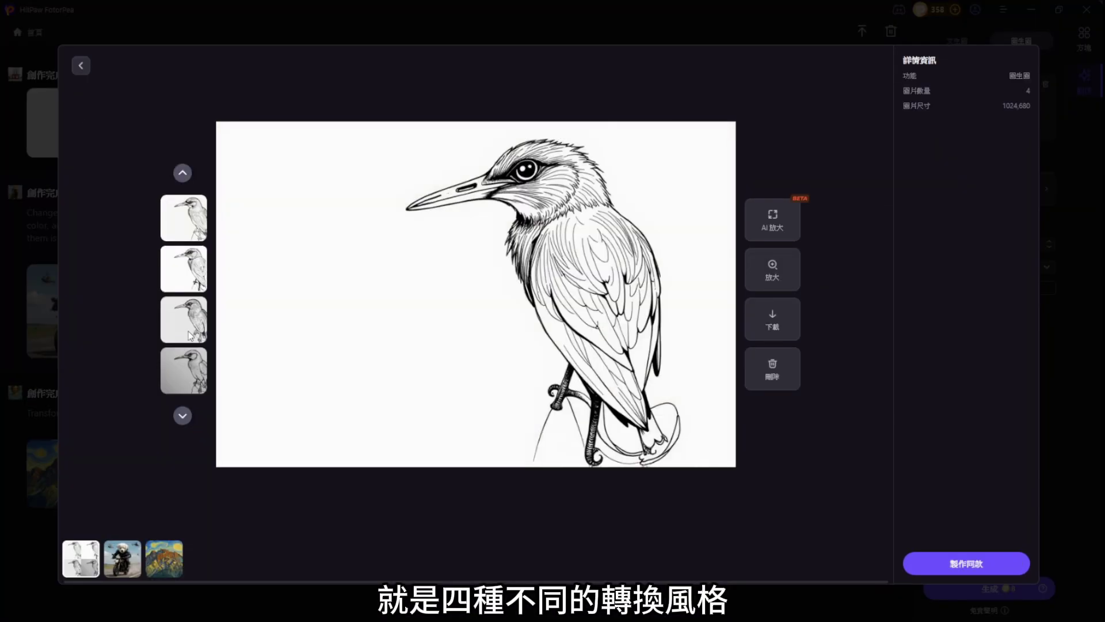
pyautogui.click(185, 334)
pyautogui.click(193, 371)
pyautogui.click(198, 225)
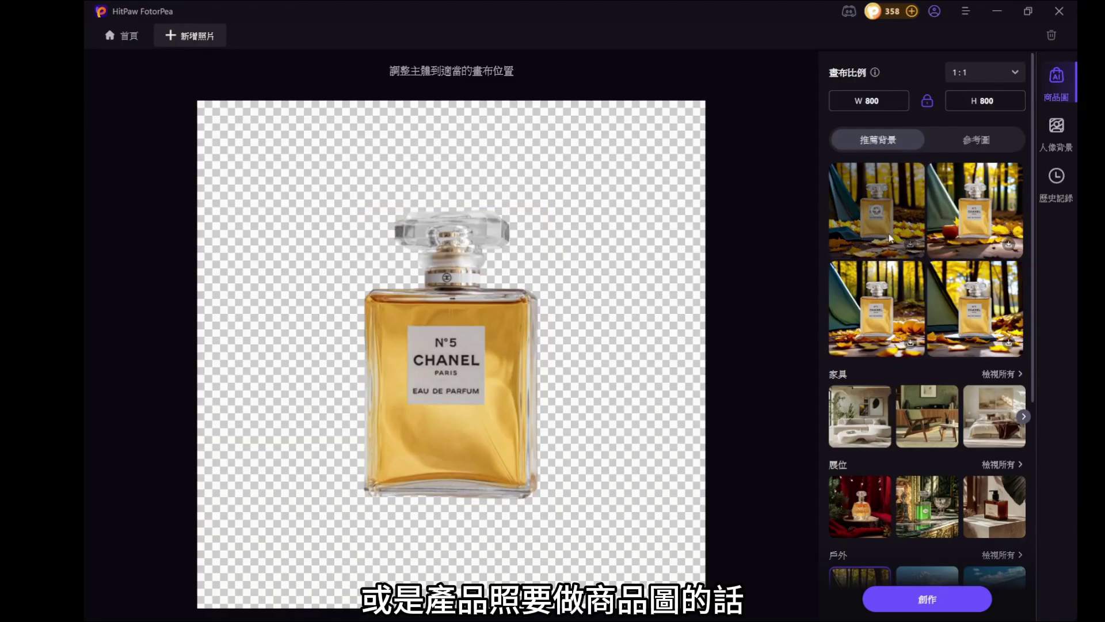
# Step: Open a large preview of the product photo
pyautogui.click(891, 237)
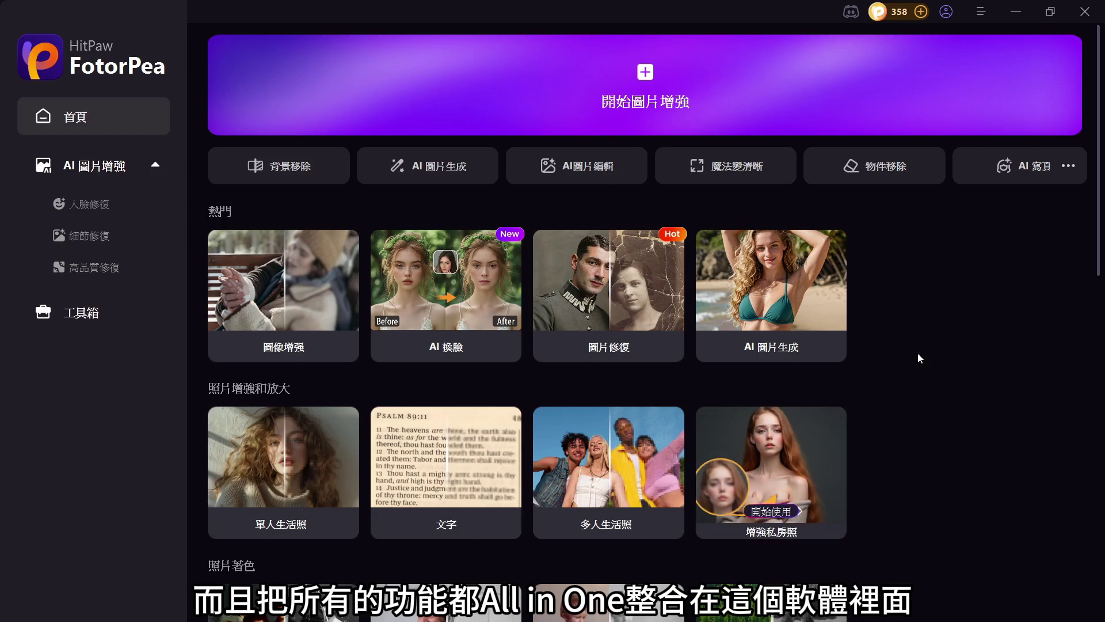
# Step: Drag the home page scrollbar down to the background removal and AI generation cards
pyautogui.scroll(-2, 1101, 178)
pyautogui.moveTo(1101, 179); pyautogui.dragTo(1024, 370)
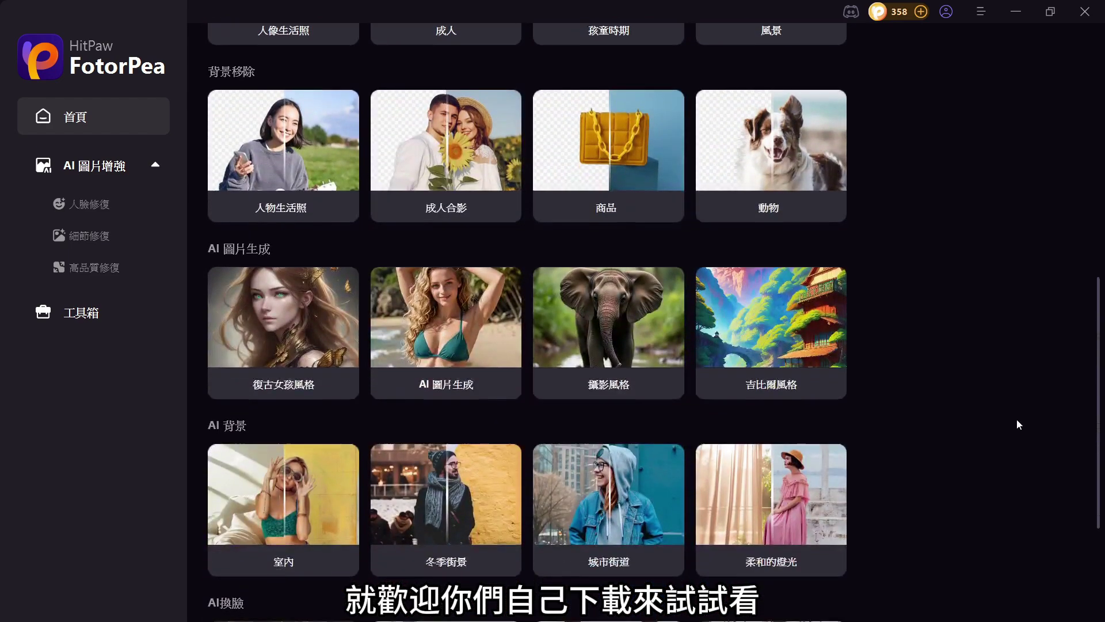
pyautogui.moveTo(1022, 370); pyautogui.dragTo(988, 589)
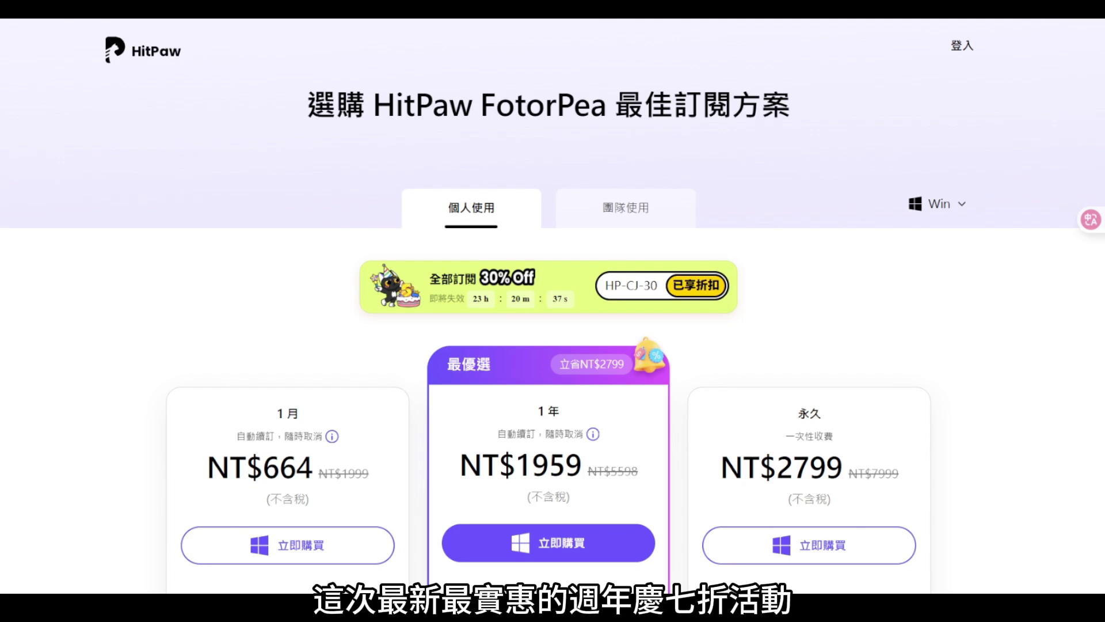
# Step: Scroll the pricing page to reveal the monthly, yearly and lifetime feature lists
pyautogui.scroll(-4, 1007, 171)
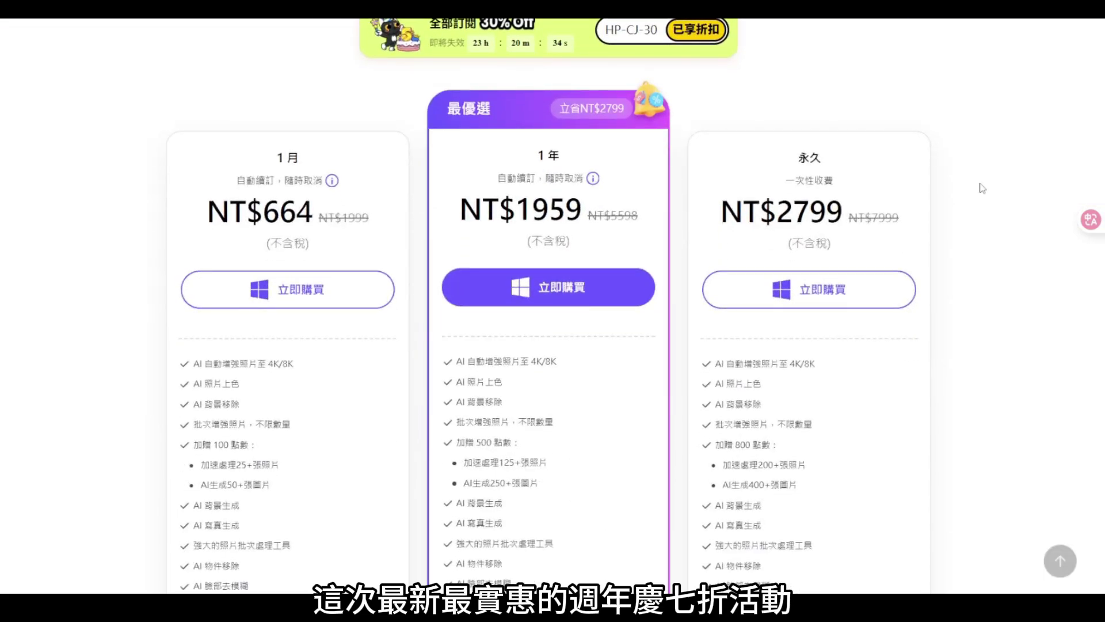